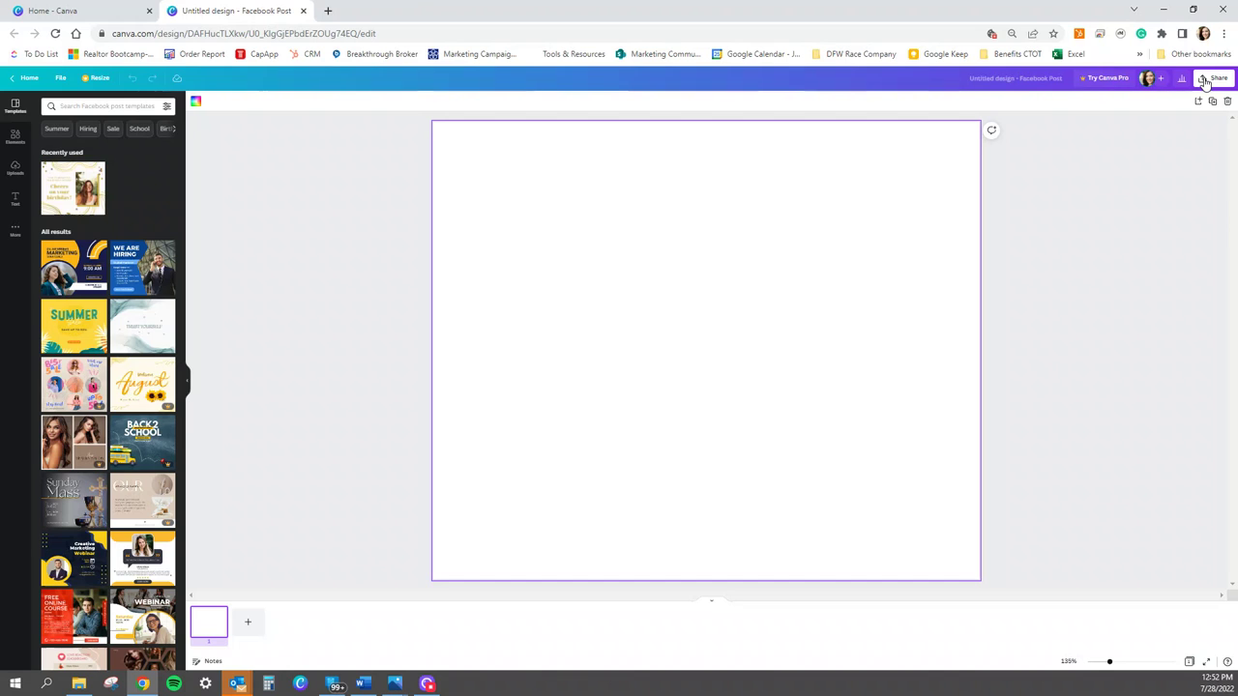
# Step: Open the Share menu for the blank Facebook post
pyautogui.click(1205, 82)
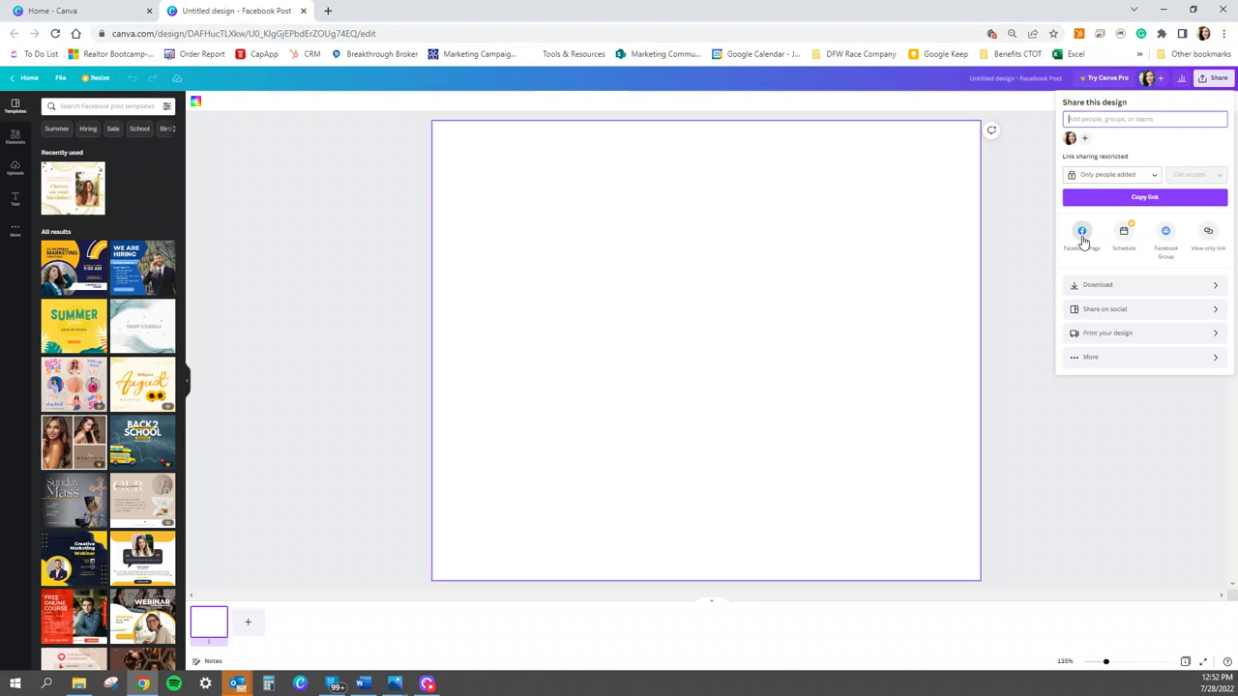
# Step: Expand the Share menu to show all sharing, social and save options
pyautogui.click(1090, 358)
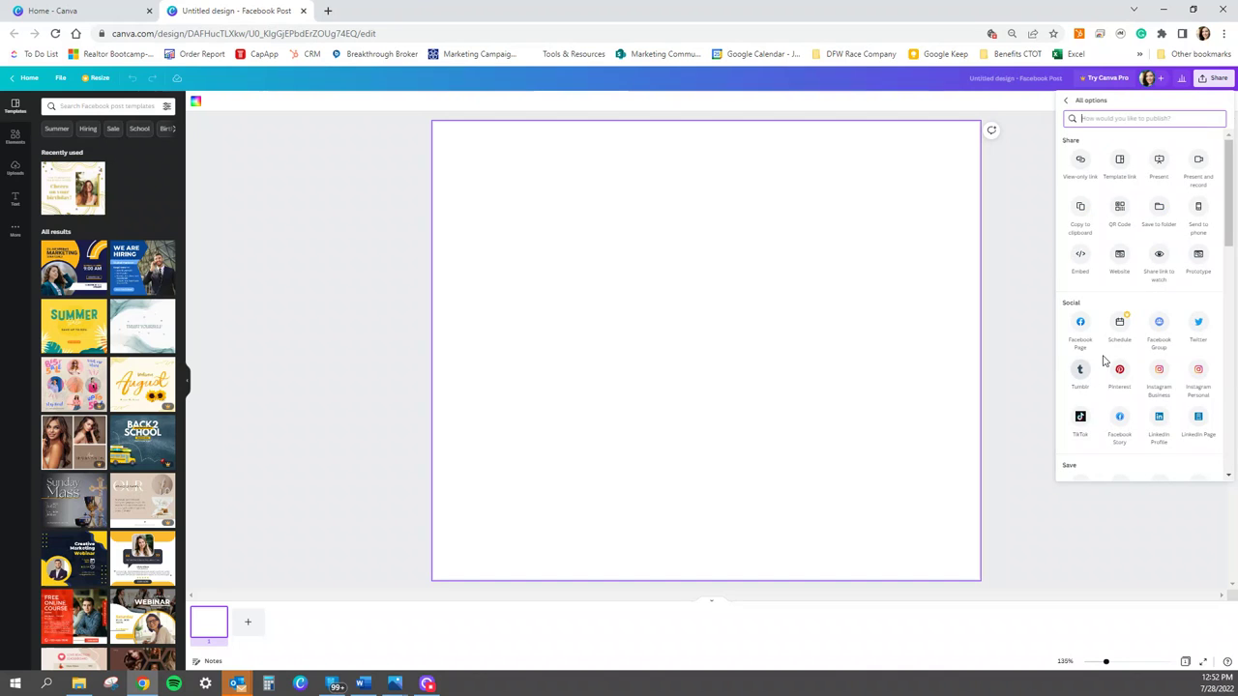
pyautogui.scroll(-1, 1113, 339)
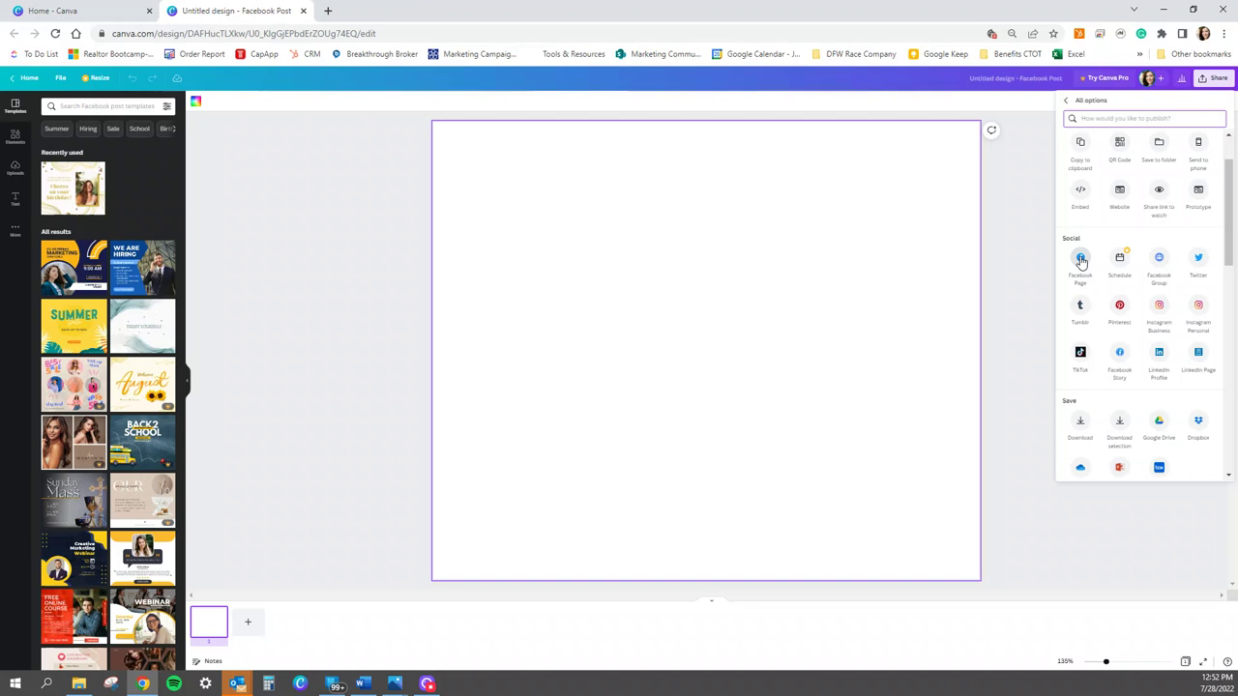
# Step: Choose Facebook Page publishing, start Connect Facebook, and center the login popup over the canvas
pyautogui.click(1080, 260)
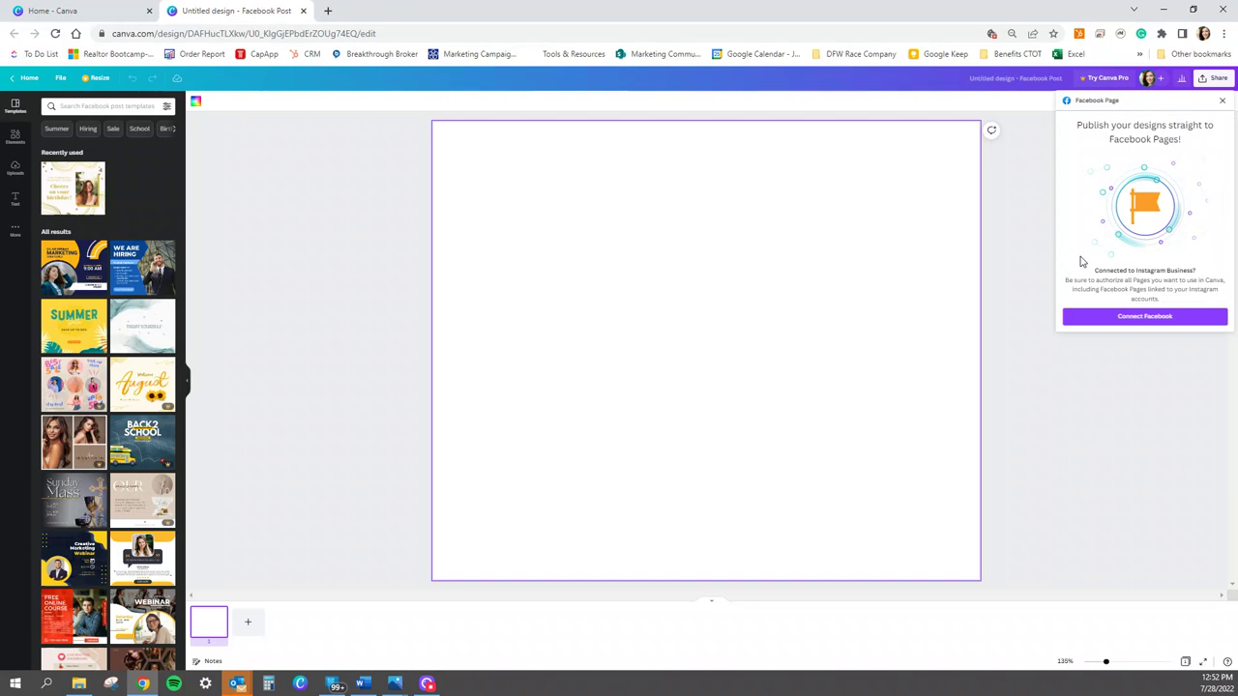
pyautogui.click(1120, 320)
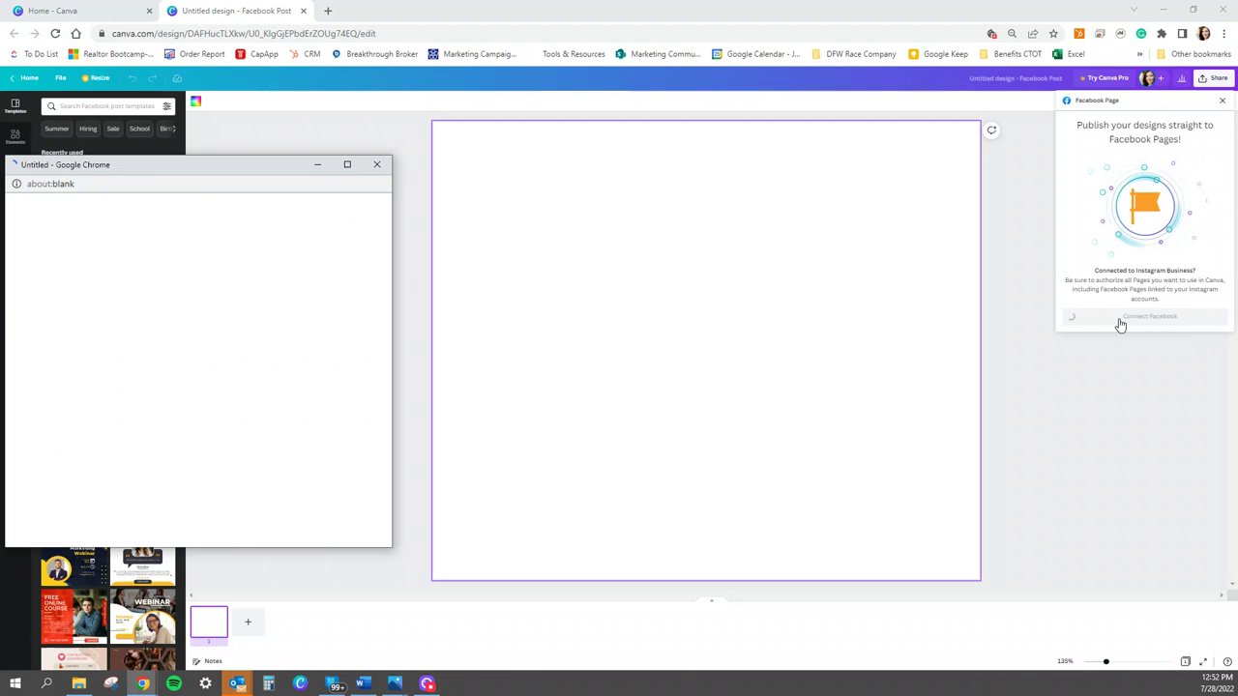
pyautogui.moveTo(235, 169); pyautogui.dragTo(682, 175)
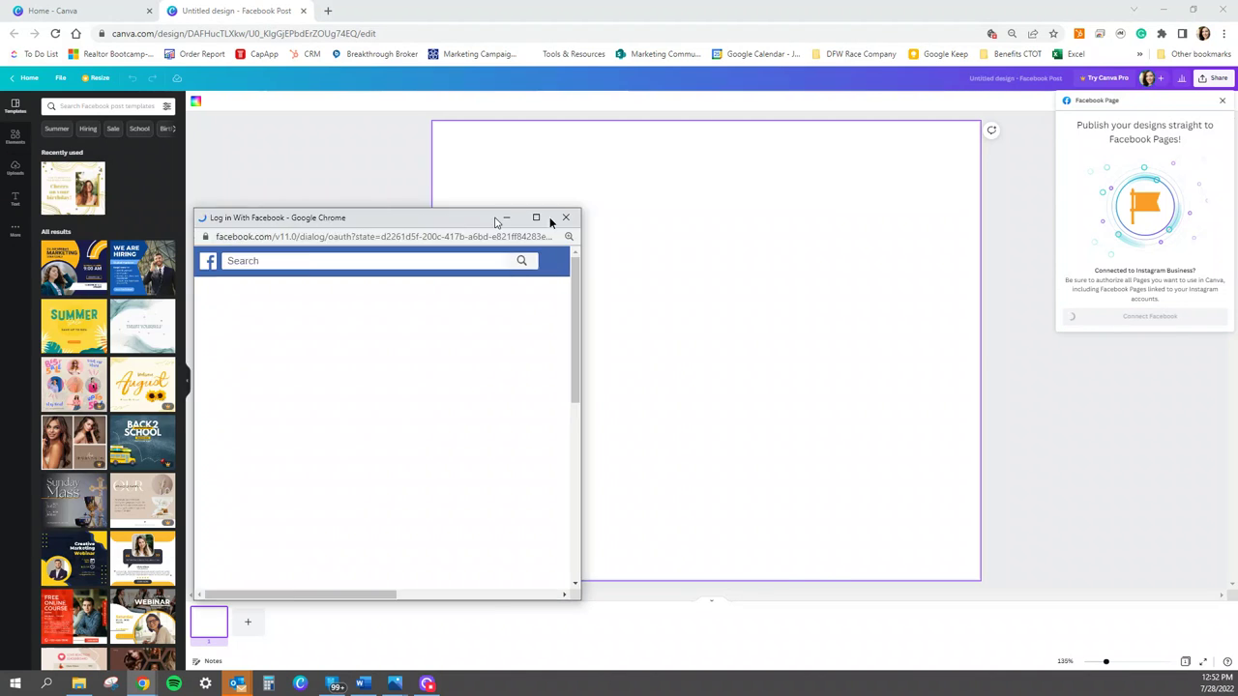